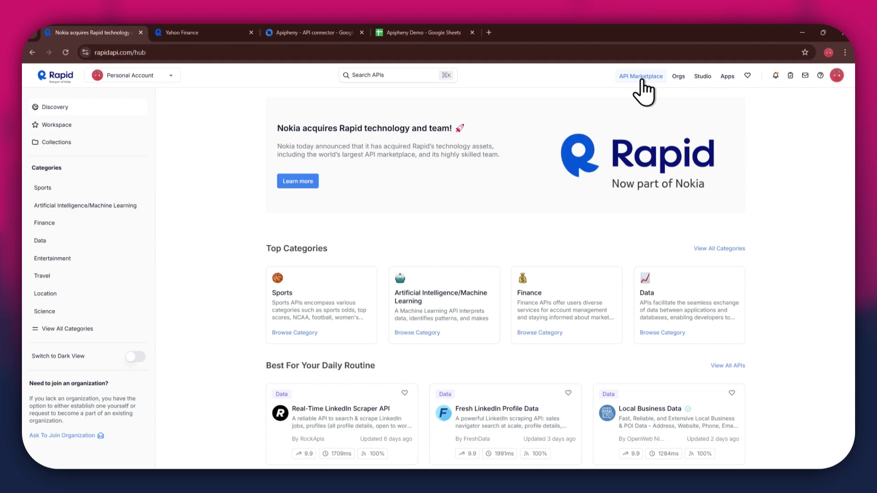
Step: Search RapidAPI for 'yahoo finance' and open the Yahoo Finance API playground
scroll(588, 283, "down", 5)
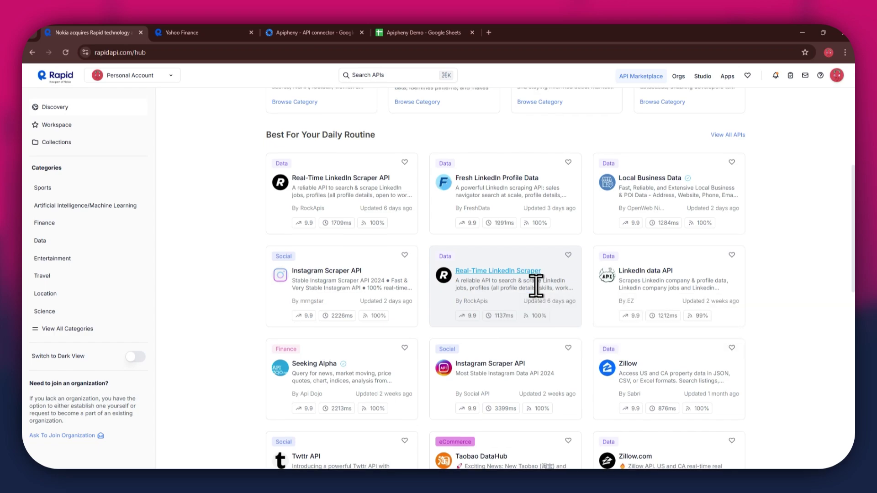
scroll(536, 287, "up", 5)
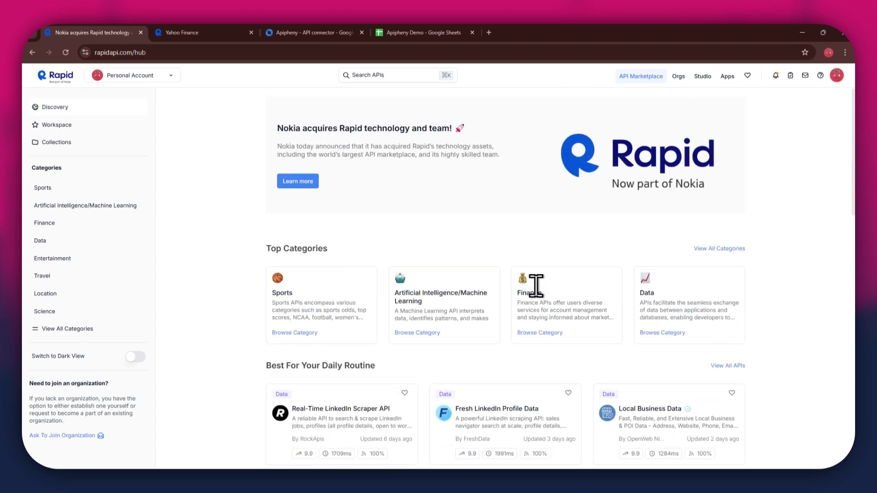
left_click(379, 75)
type("yahoo finance")
key("Return")
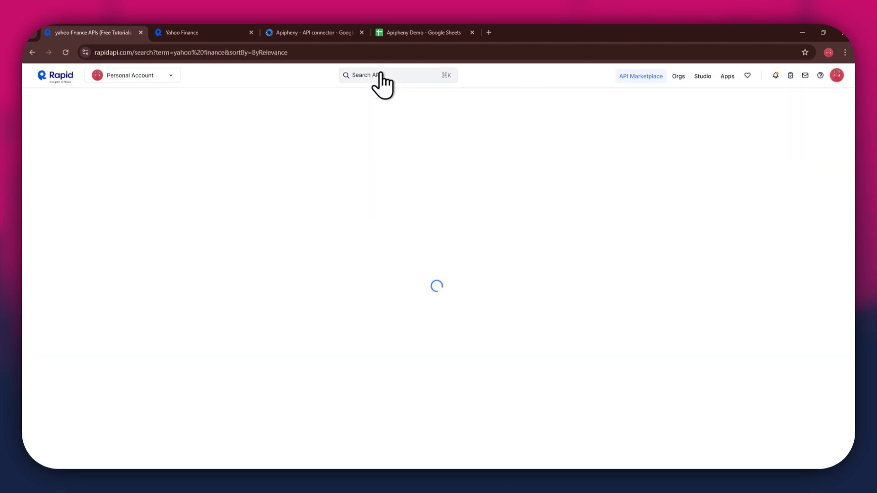
scroll(496, 284, "down", 3)
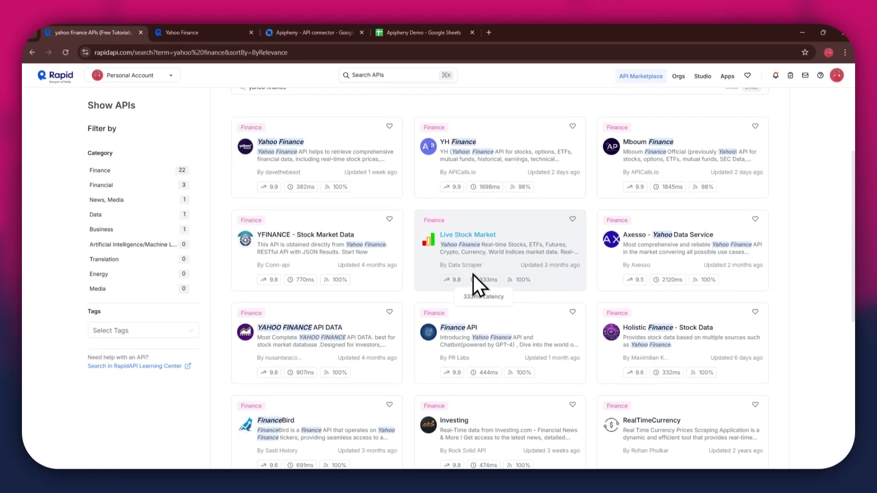
left_click(204, 31)
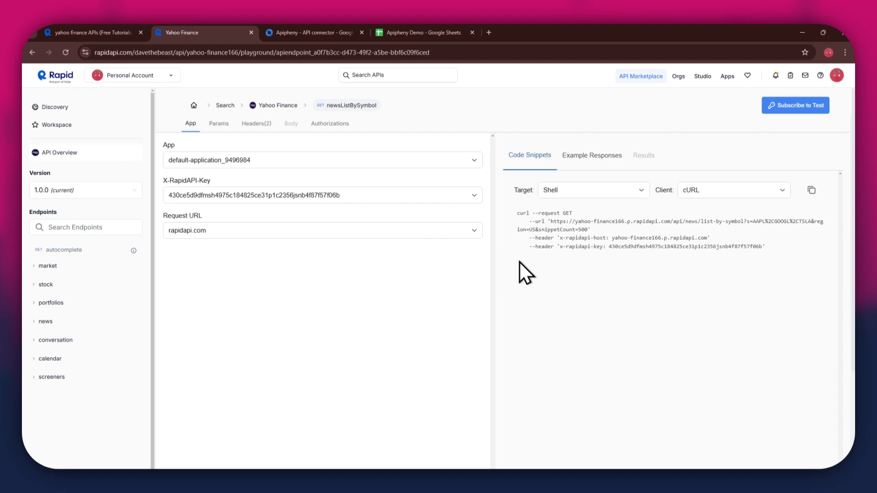
Step: Subscribe to Yahoo Finance's free Basic plan so the snippet includes the API key header
left_click(795, 106)
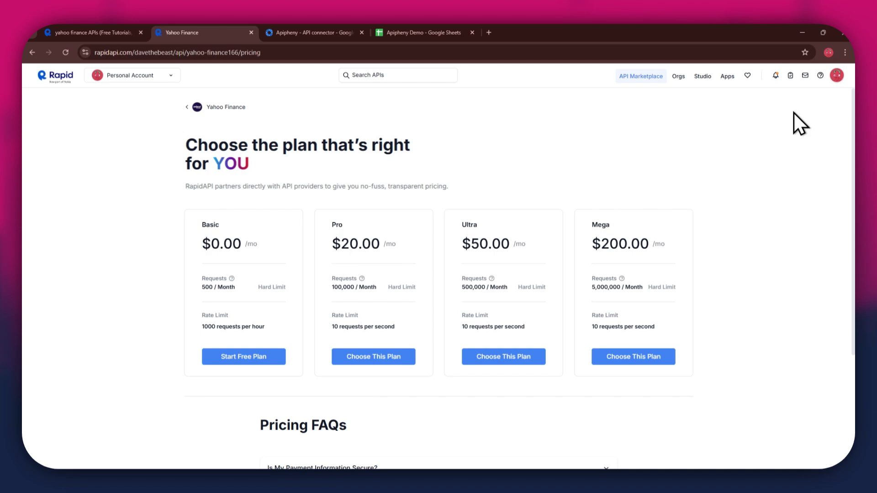
double_click(209, 224)
left_click_drag(337, 225, 716, 226)
left_click(256, 358)
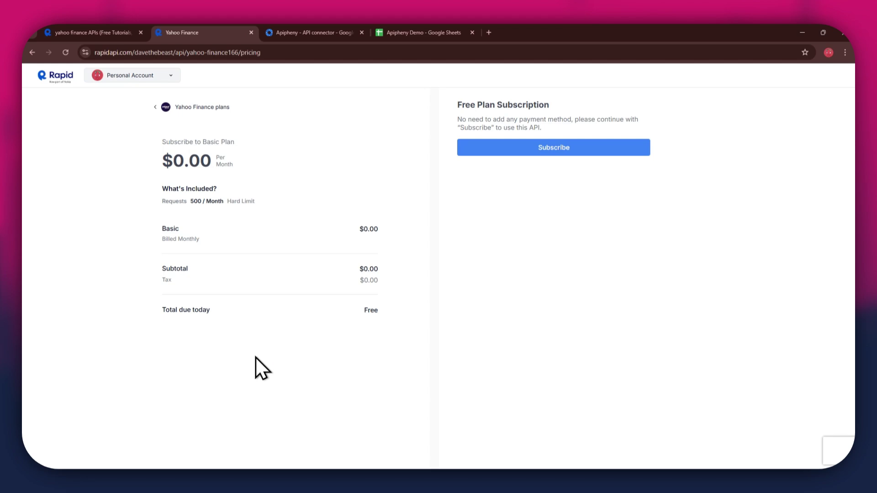
left_click(565, 151)
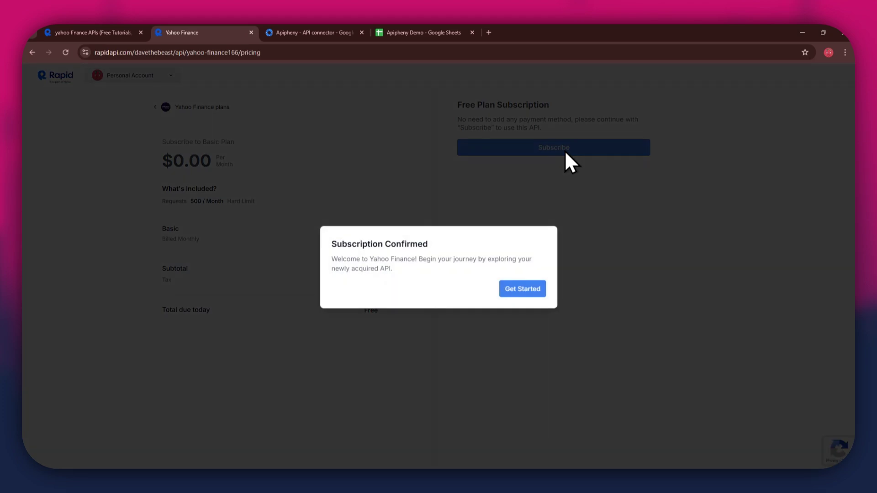
left_click(531, 293)
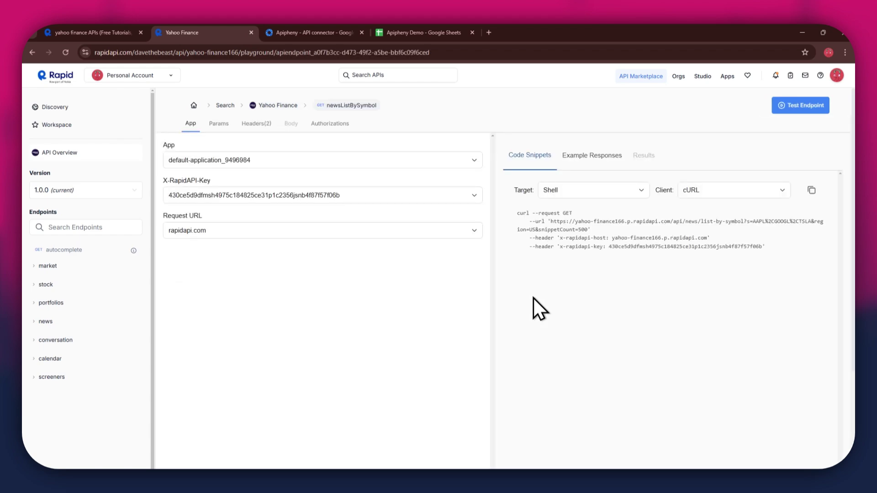
Step: Expand the market endpoints and open marketGetSp500 (quote_type=ETFS, region=US)
left_click(45, 214)
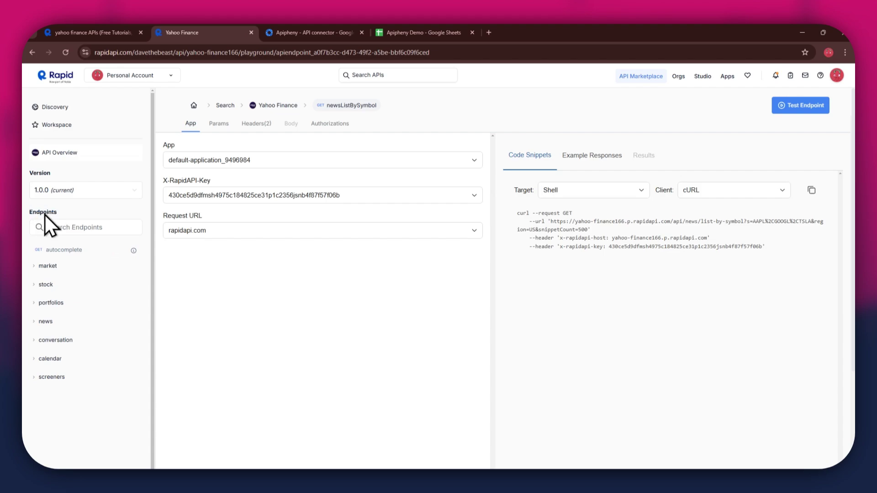
left_click(40, 268)
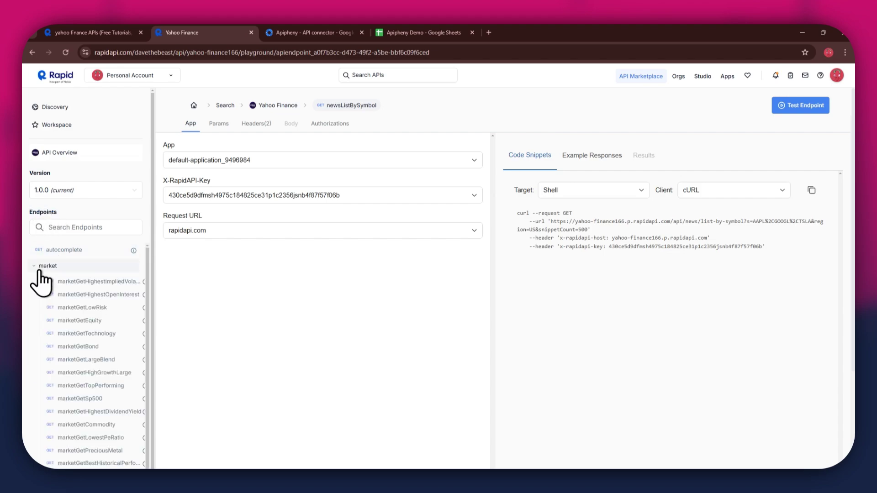
left_click(95, 399)
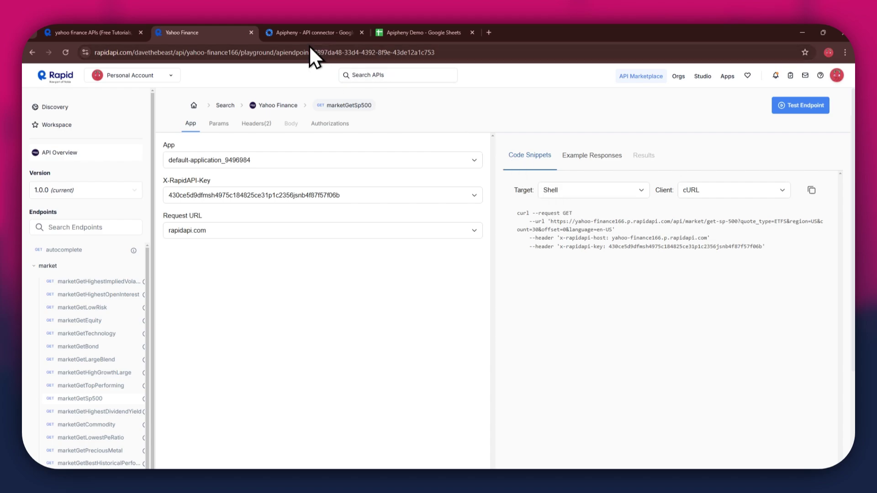
Step: Verify Apipheny shows Uninstall in the Marketplace, then go to the Apipheny Demo spreadsheet
left_click(274, 32)
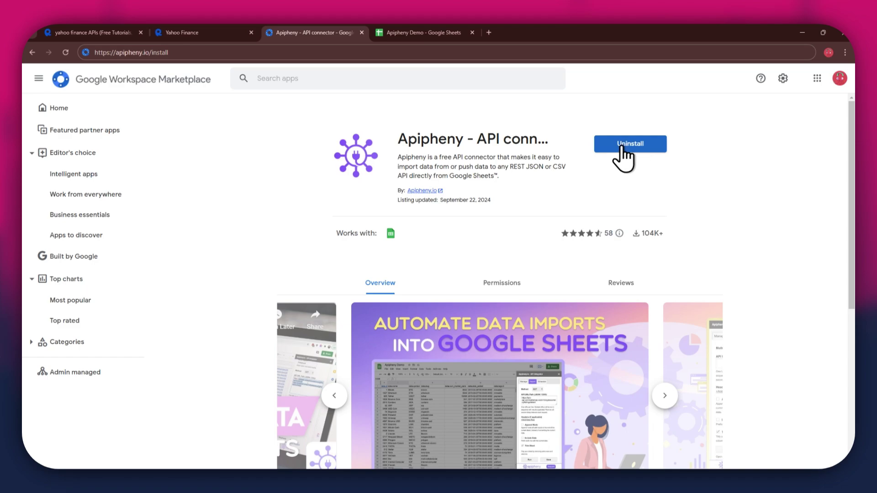
left_click(417, 33)
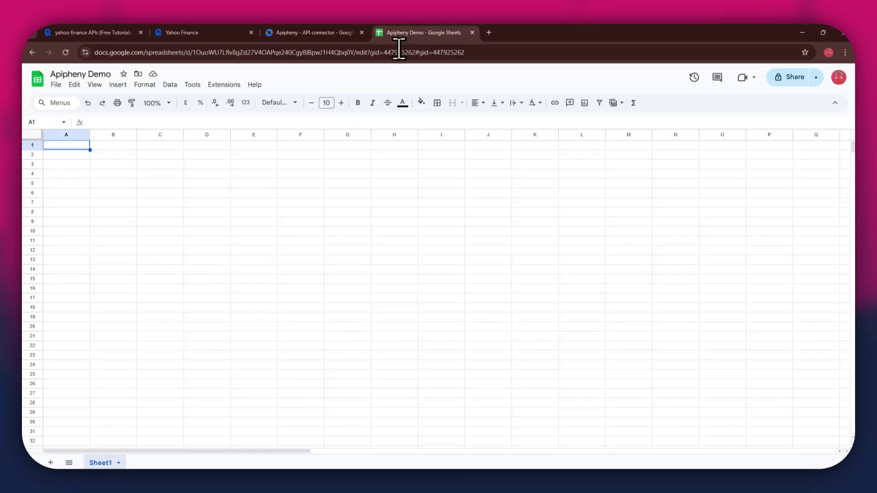
Step: Launch Apipheny - API connector's Import API tool from the Extensions menu
left_click(231, 86)
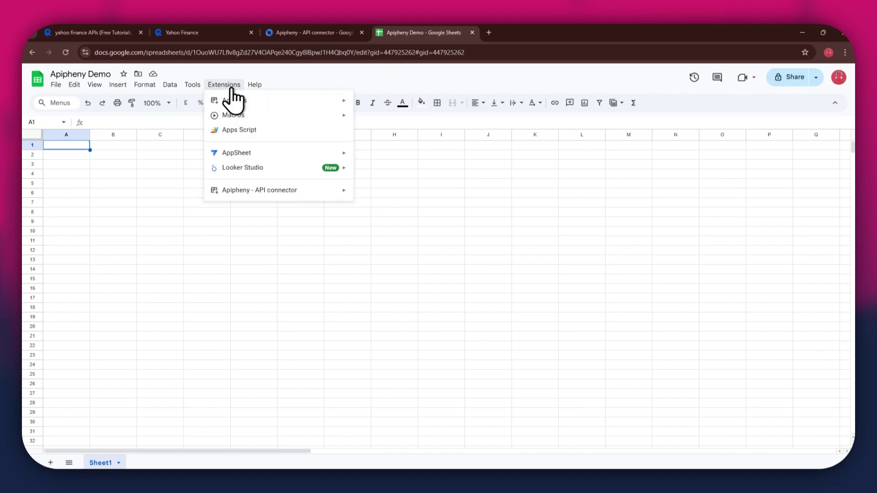
mouse_move(311, 187)
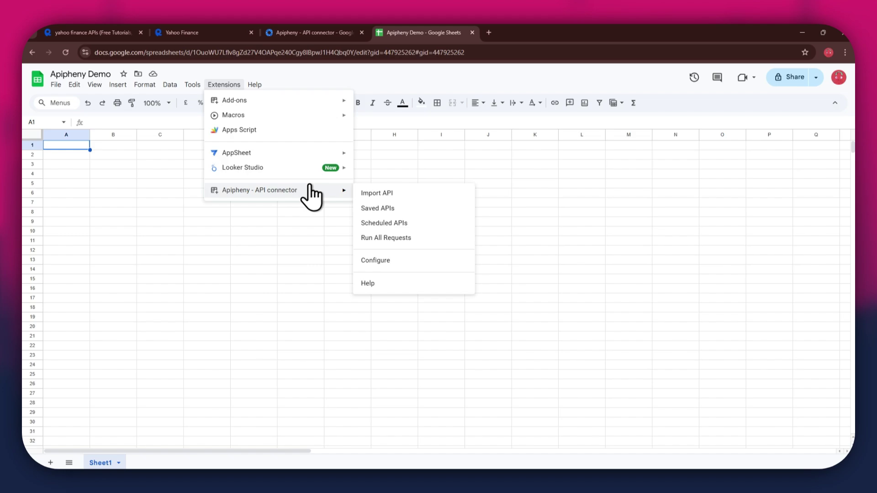
left_click(389, 194)
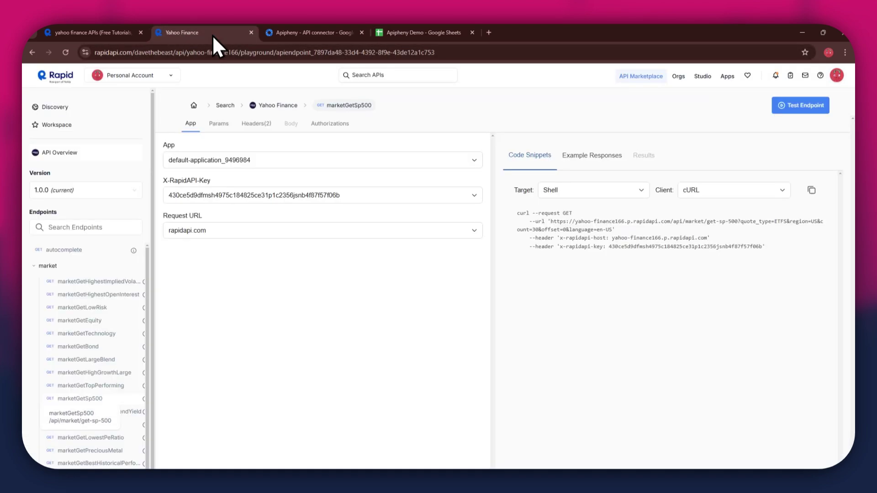
Step: Paste the get-sp-500 endpoint URL from the RapidAPI snippet into Apipheny's API URL path
double_click(563, 223)
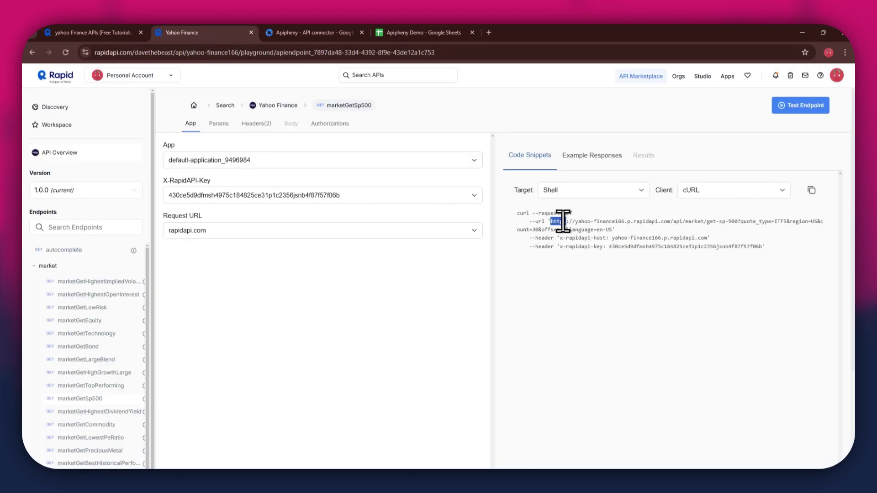
left_click_drag(563, 223, 609, 231)
key("ctrl+c")
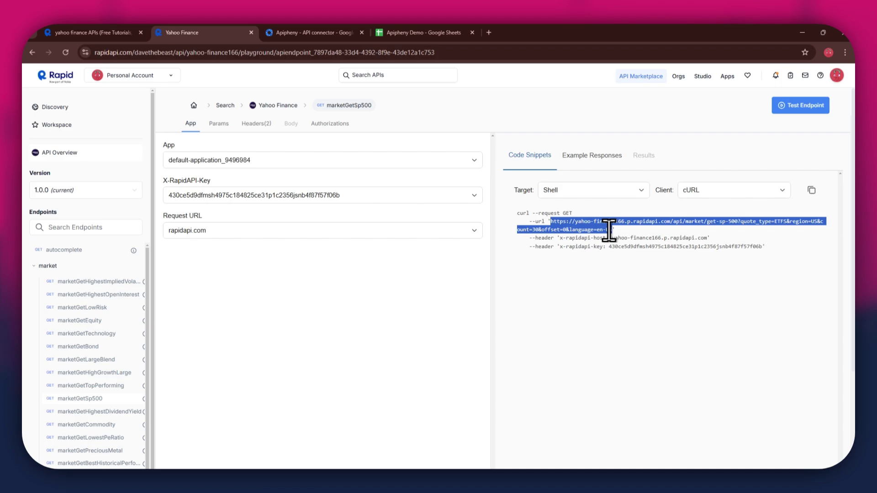
left_click(393, 33)
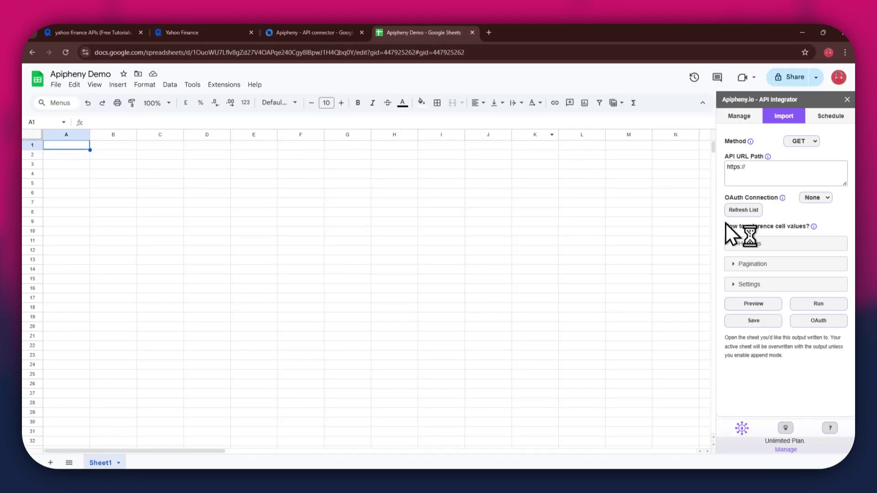
left_click(755, 177)
key("ctrl+a")
key("ctrl+v")
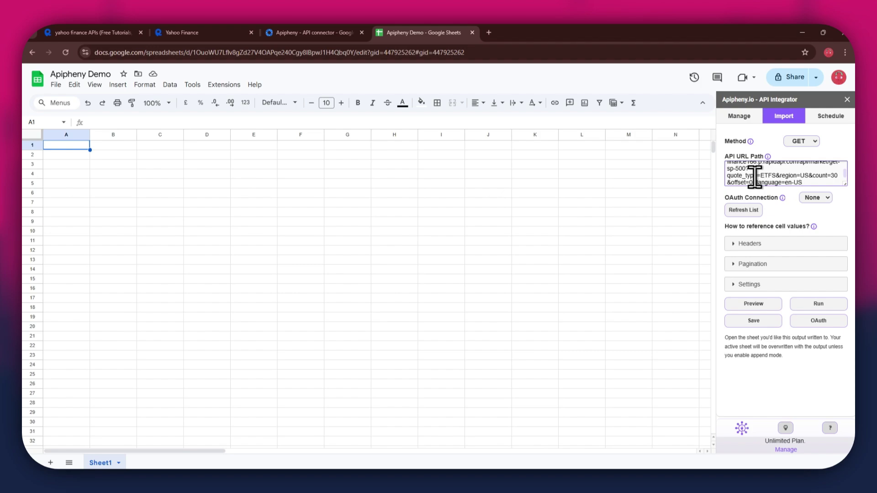
Step: Add an x-rapidapi-host header with value yahoo-finance166.p.rapidapi.com
left_click(741, 244)
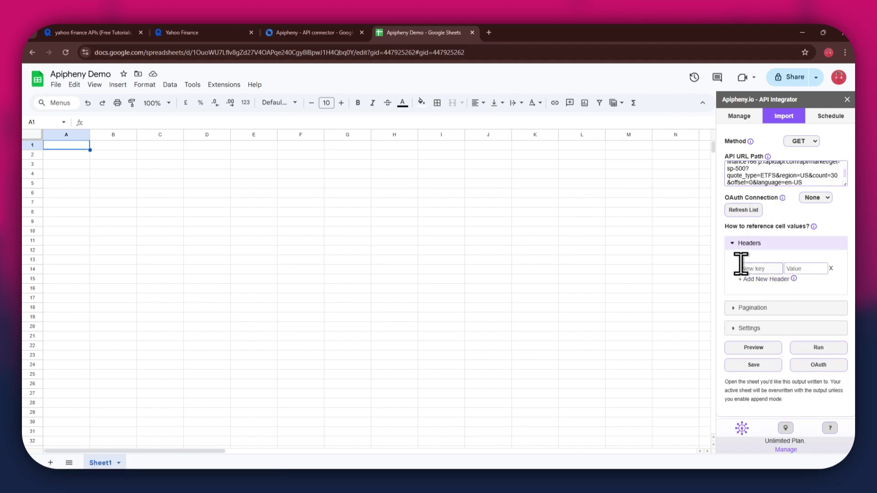
left_click(742, 279)
left_click(746, 269)
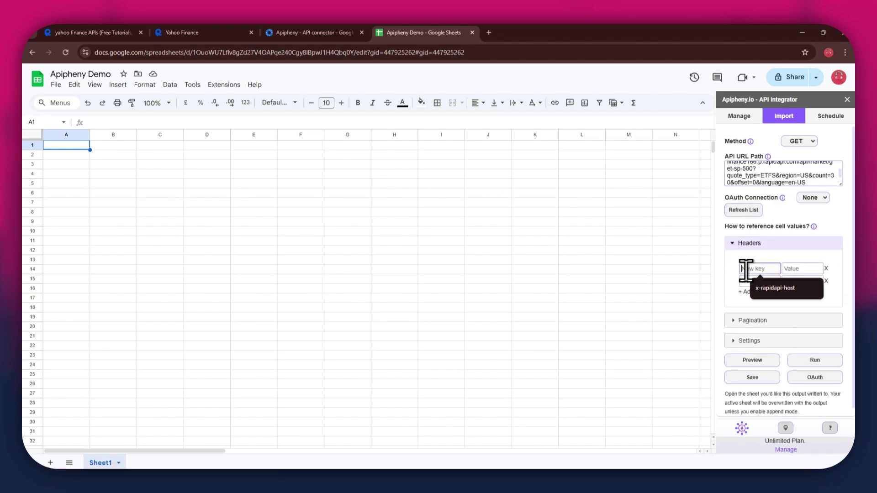
left_click(219, 33)
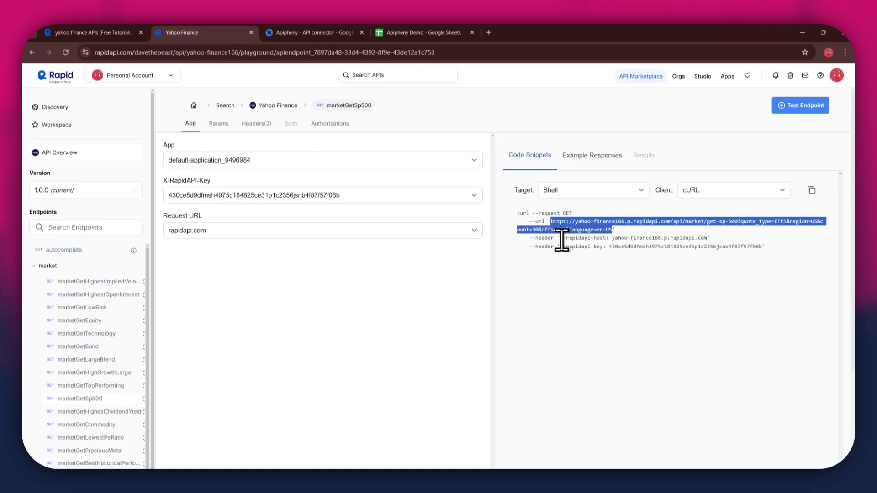
left_click_drag(561, 238, 606, 238)
key("ctrl+c")
left_click(420, 32)
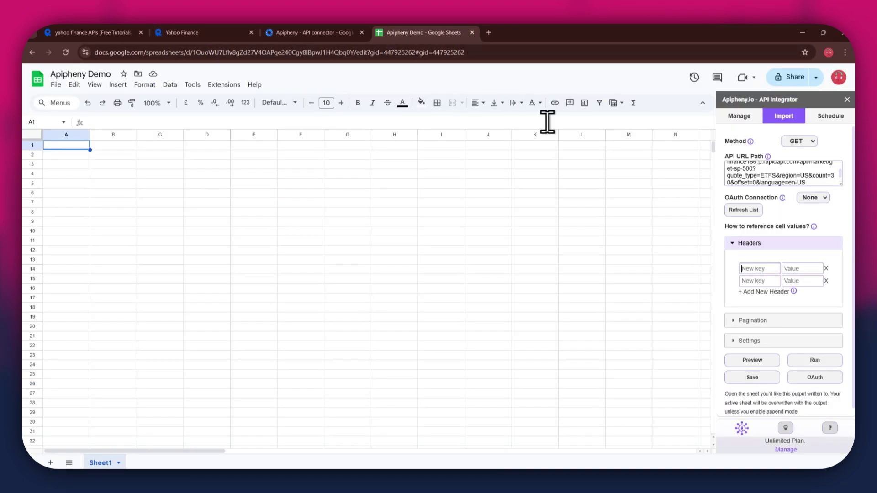
key("ctrl+v")
left_click(219, 32)
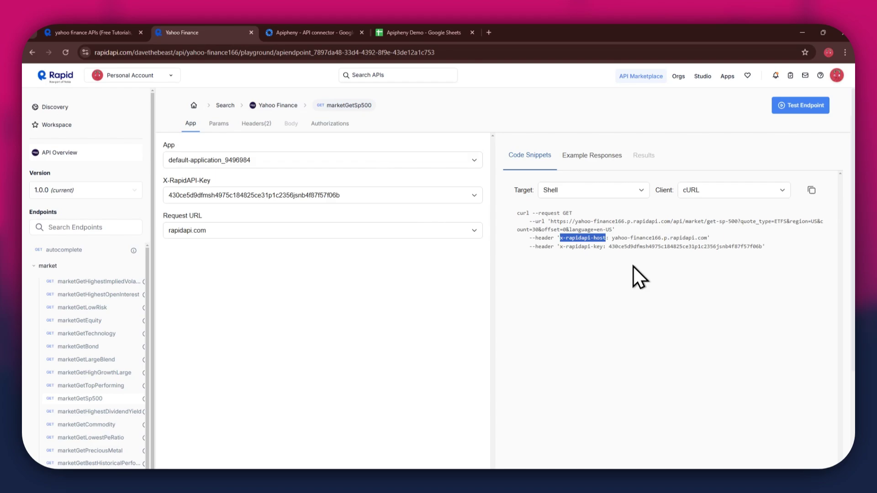
left_click_drag(612, 238, 708, 238)
key("ctrl+c")
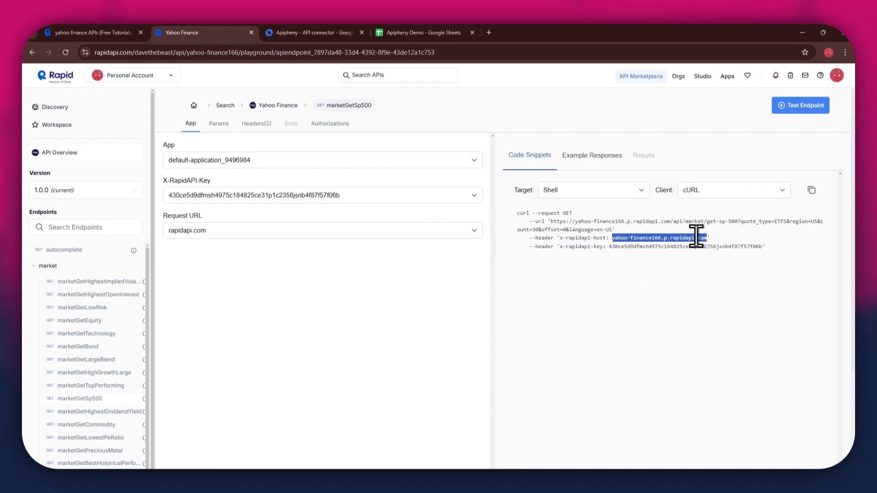
left_click(423, 33)
key("Tab")
key("ctrl+v")
Step: Add an x-rapidapi-key header holding the API key copied from the snippet
left_click(759, 291)
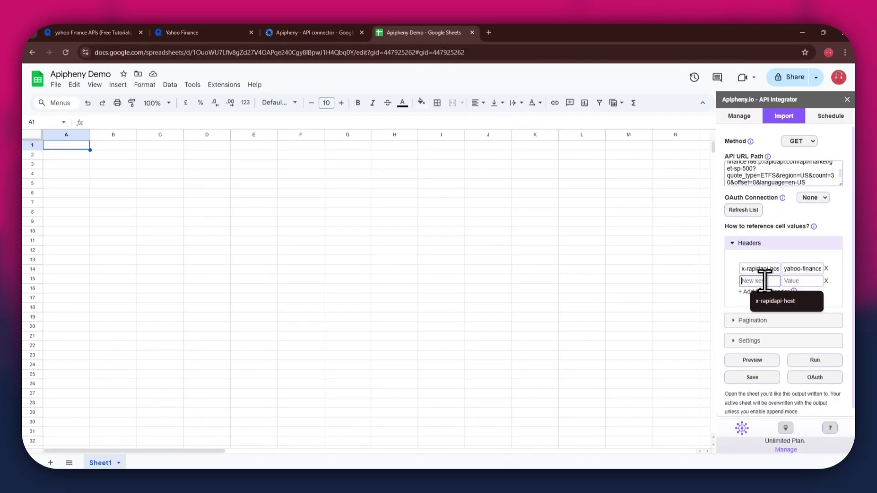
left_click(209, 32)
left_click_drag(560, 247, 595, 249)
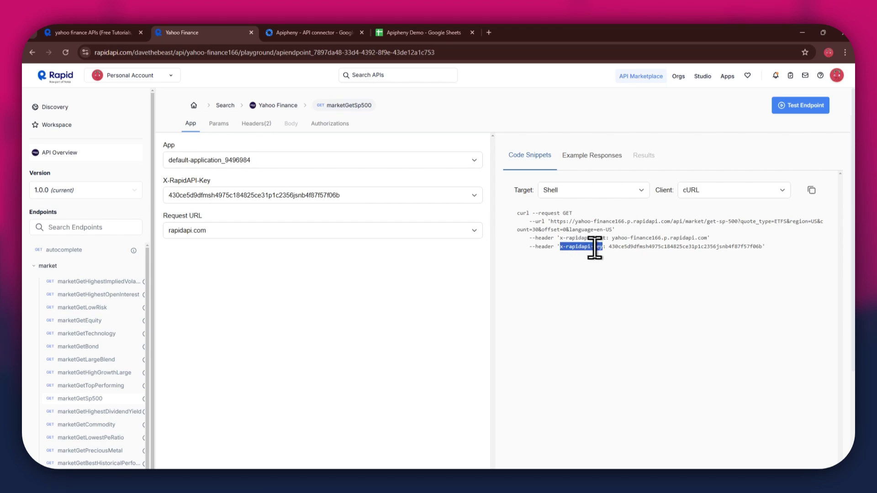
key("ctrl+c")
left_click(452, 32)
left_click(759, 281)
key("ctrl+v")
left_click(797, 281)
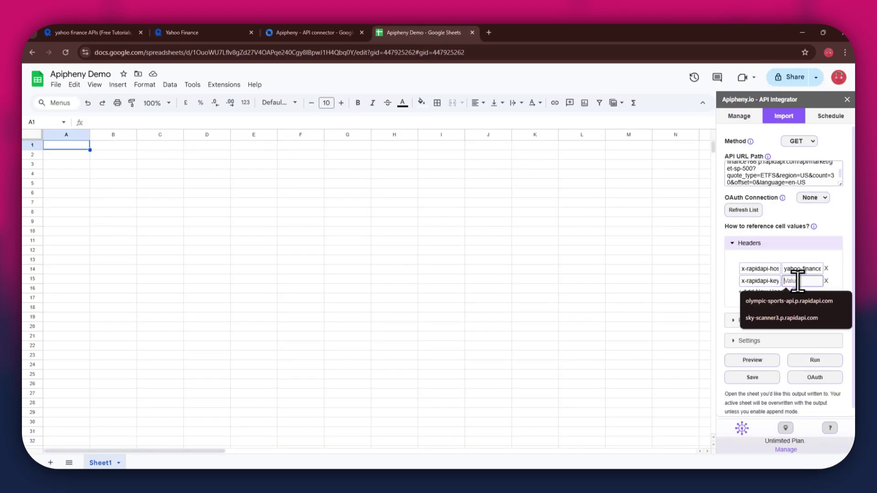
left_click(223, 31)
double_click(640, 247)
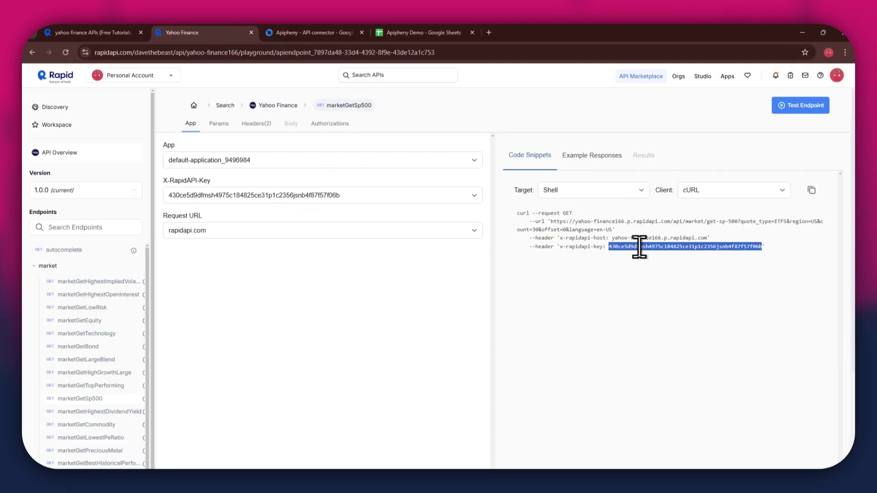
key("ctrl+c")
left_click(420, 32)
left_click(797, 281)
key("ctrl+v")
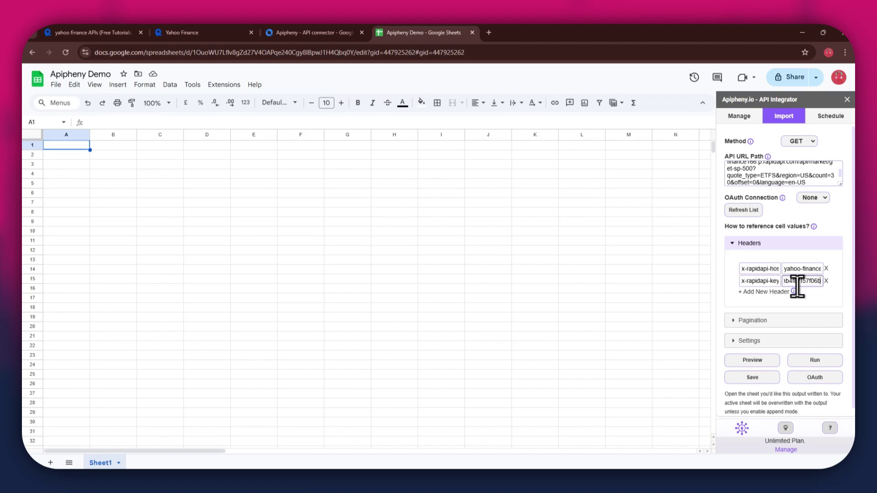
Step: Run the request, confirm overwriting Sheet1, and review the imported S&P 500 ETF columns
left_click(816, 363)
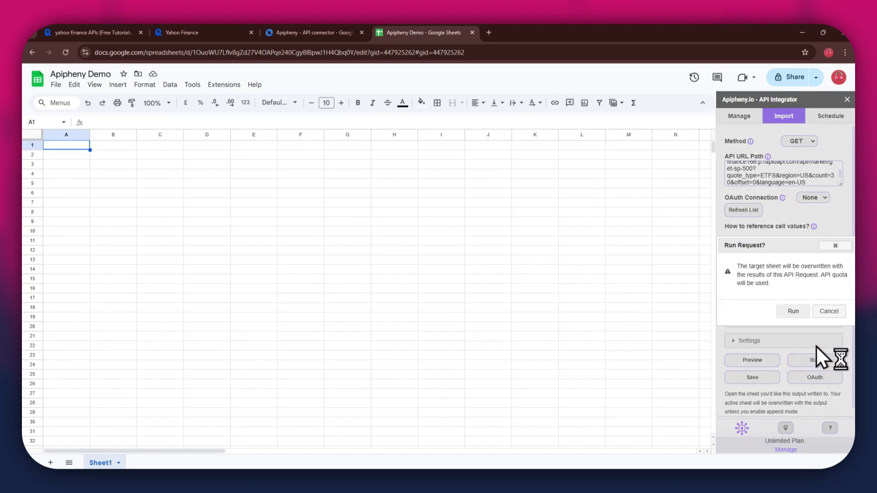
left_click(805, 311)
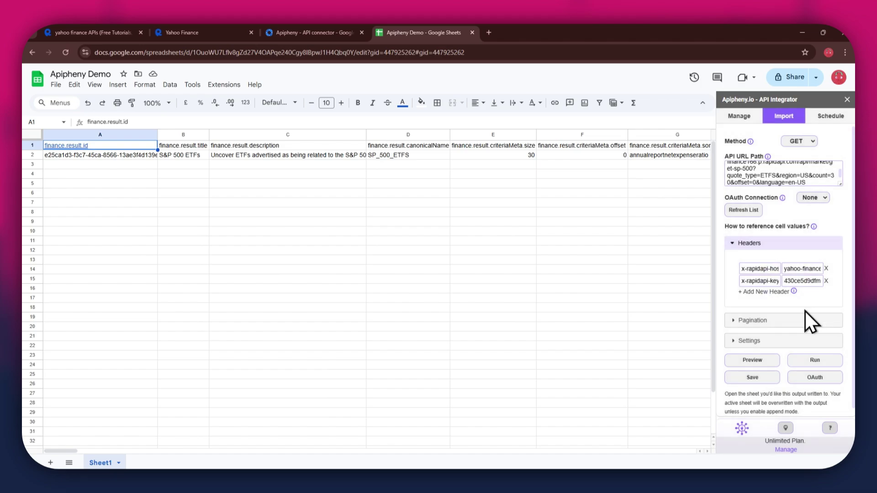
left_click_drag(74, 452, 218, 446)
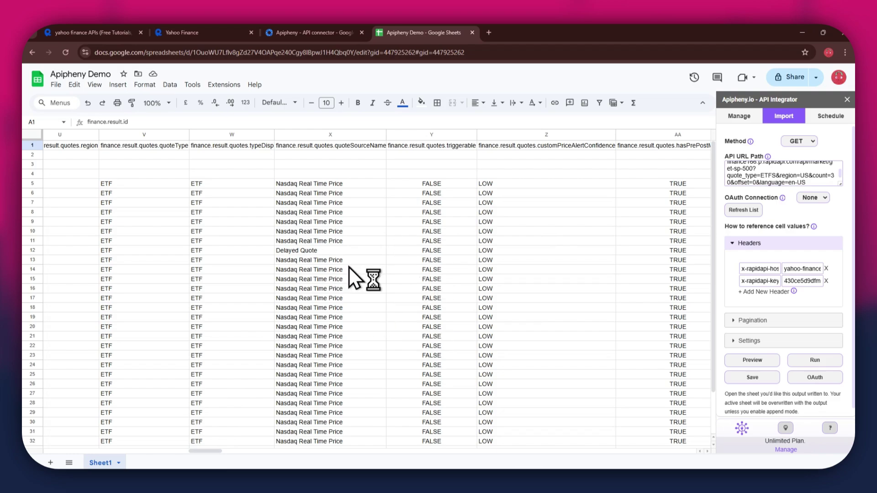